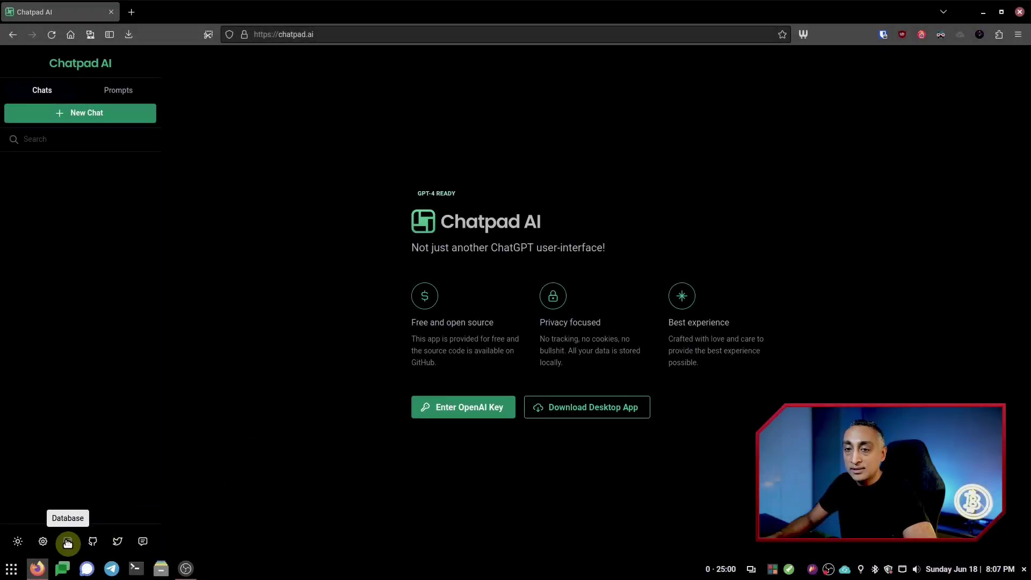
- Check the stored chat, message and prompt counts in the Database overview, then open Settings
left_click(68, 542)
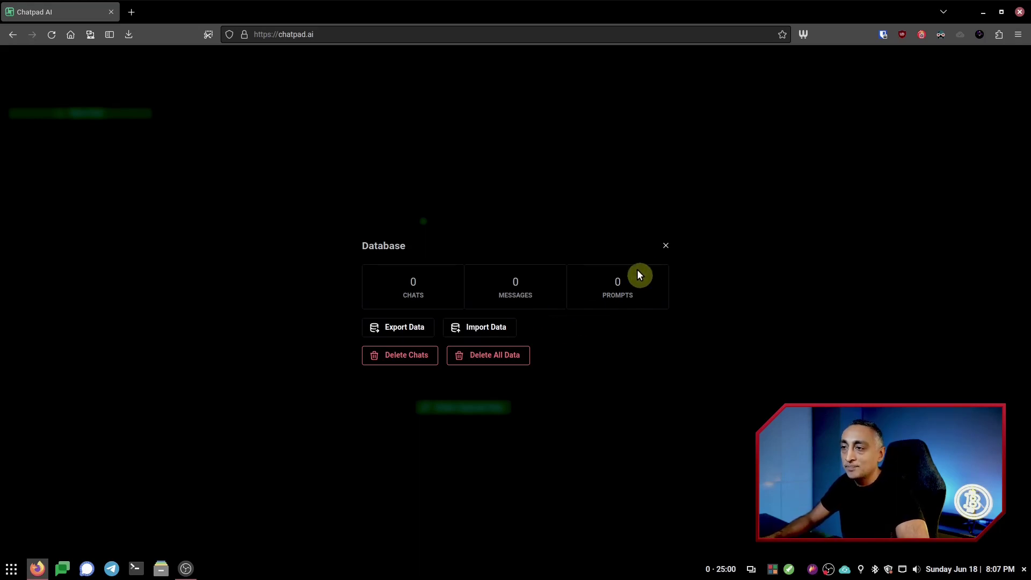
left_click(666, 245)
left_click(46, 543)
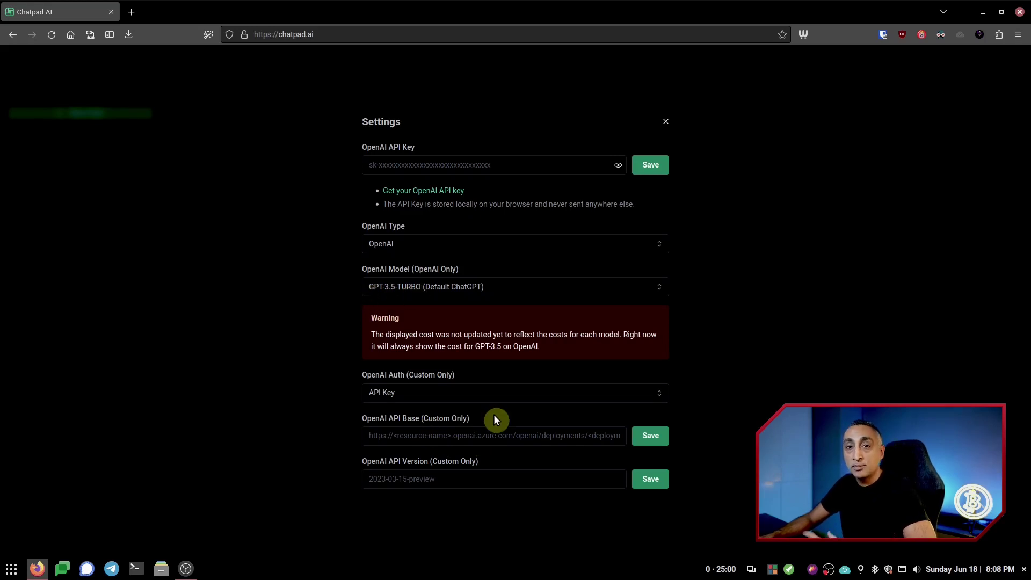
- Browse the OpenAI model list, keep GPT-3.5-TURBO, and close Settings
left_click(602, 288)
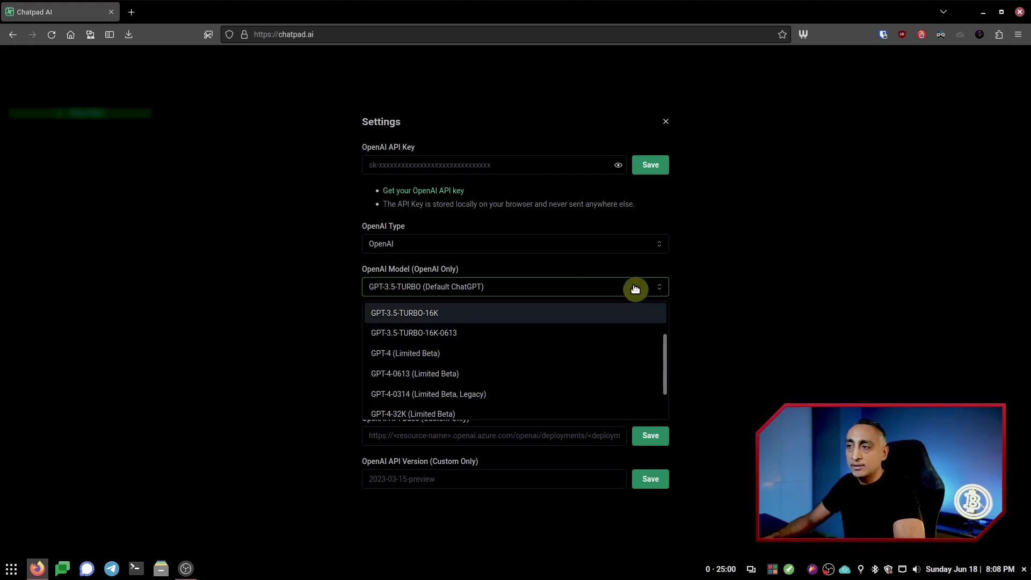
left_click(668, 210)
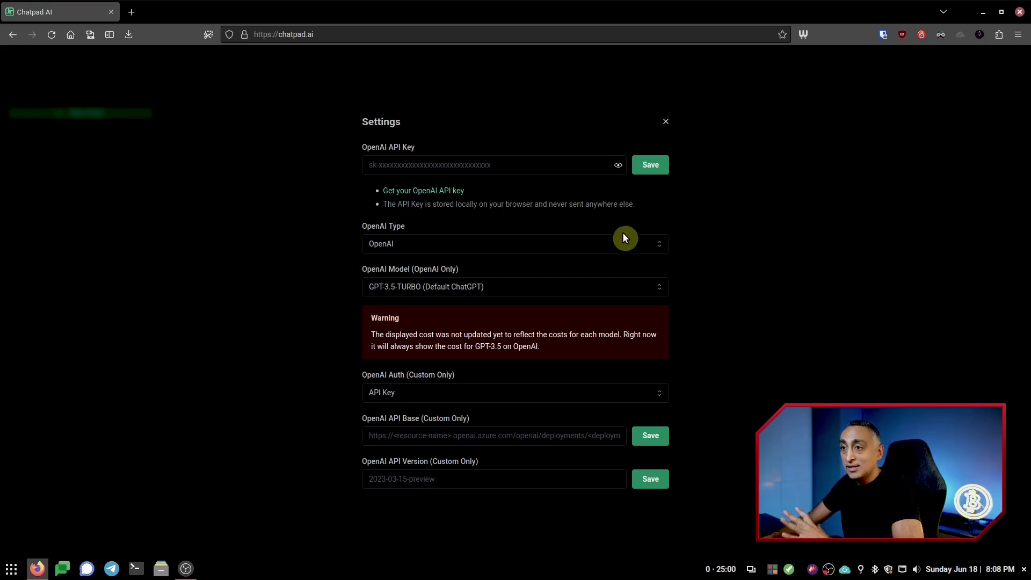
left_click(666, 121)
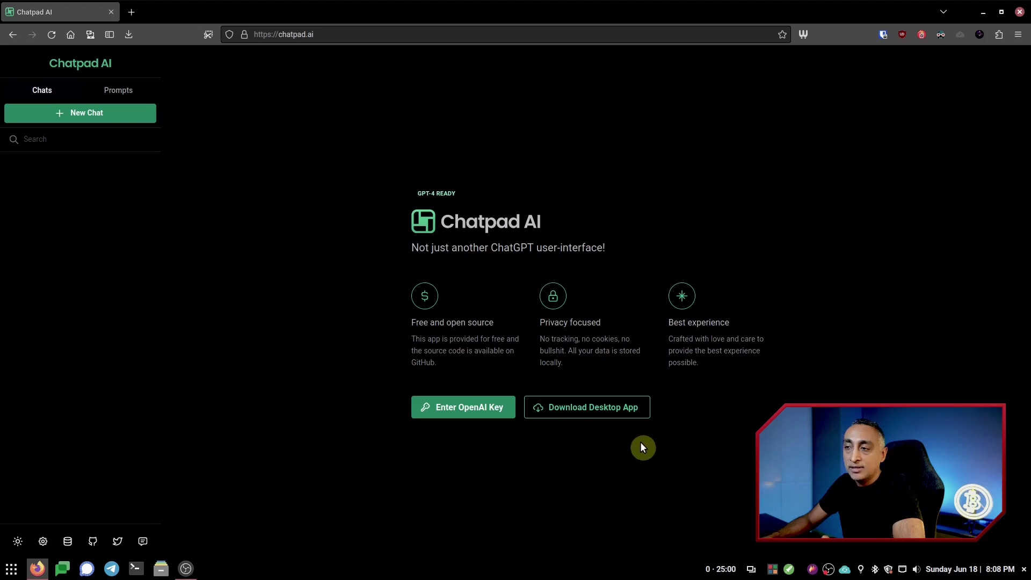
- Launch the Chatpad AI desktop app from the application menu and maximize its window
left_click(37, 569)
left_click(11, 569)
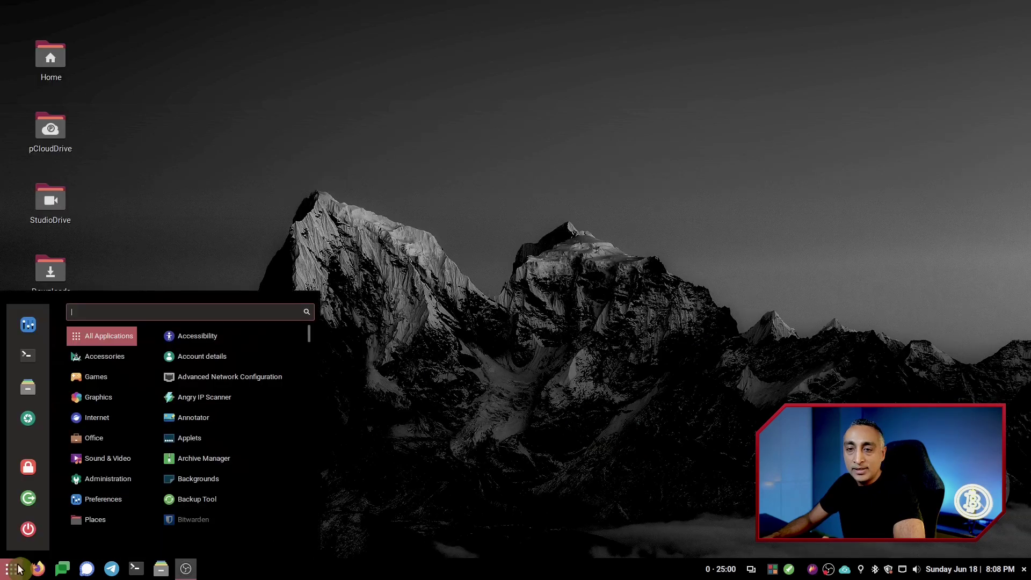
left_click(245, 359)
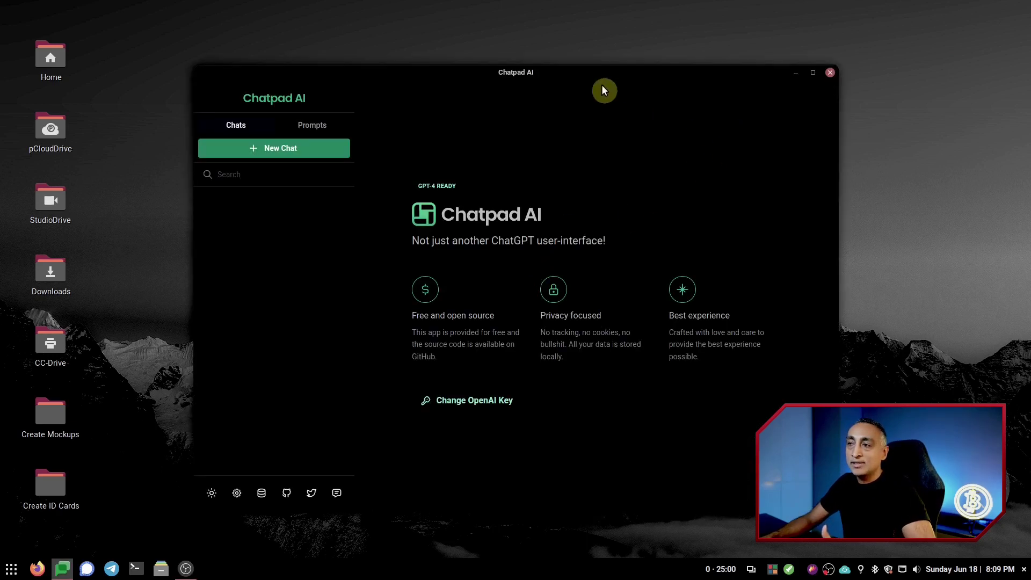
mouse_move(603, 77)
left_mouse_down()
mouse_move(649, 81)
mouse_move(594, 78)
left_mouse_up()
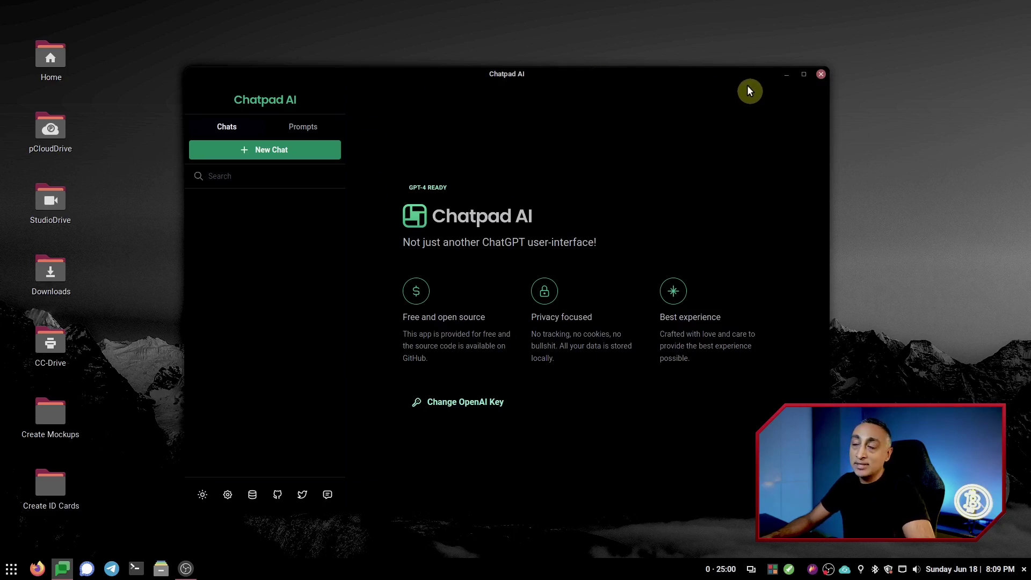
left_click(803, 76)
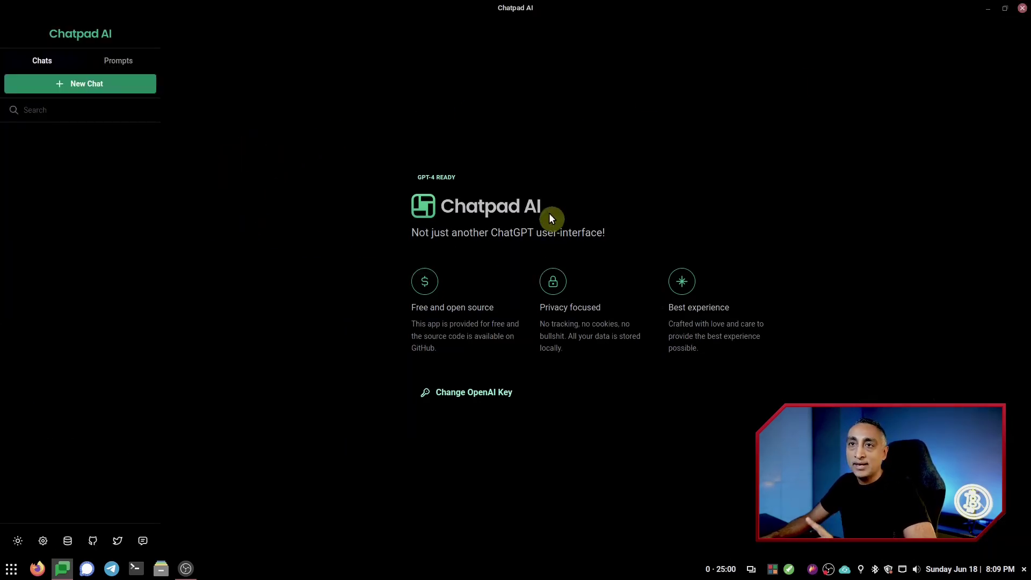
- Show the saved prompts, then start a new prompt and cancel it
left_click(118, 62)
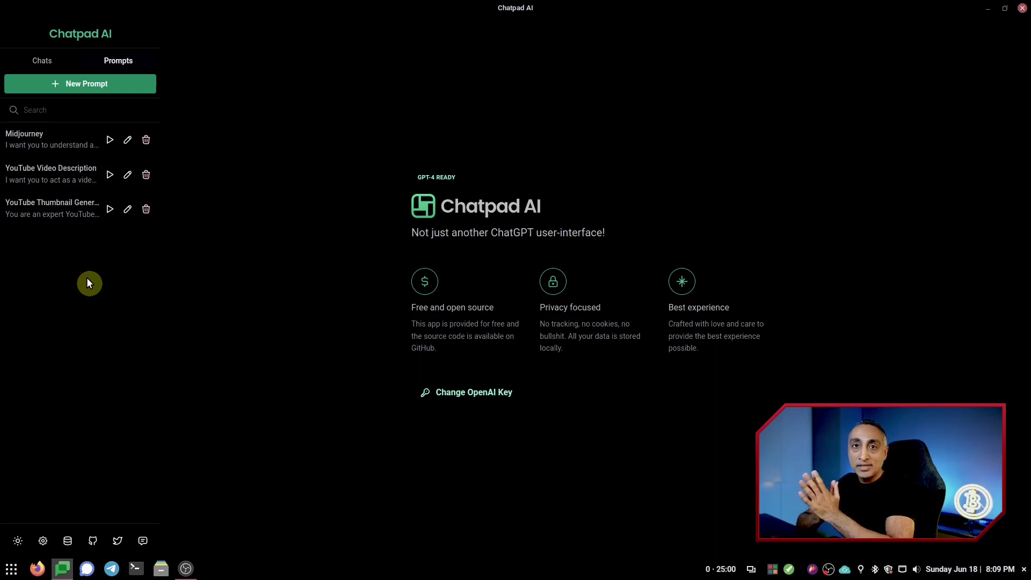
left_click(100, 88)
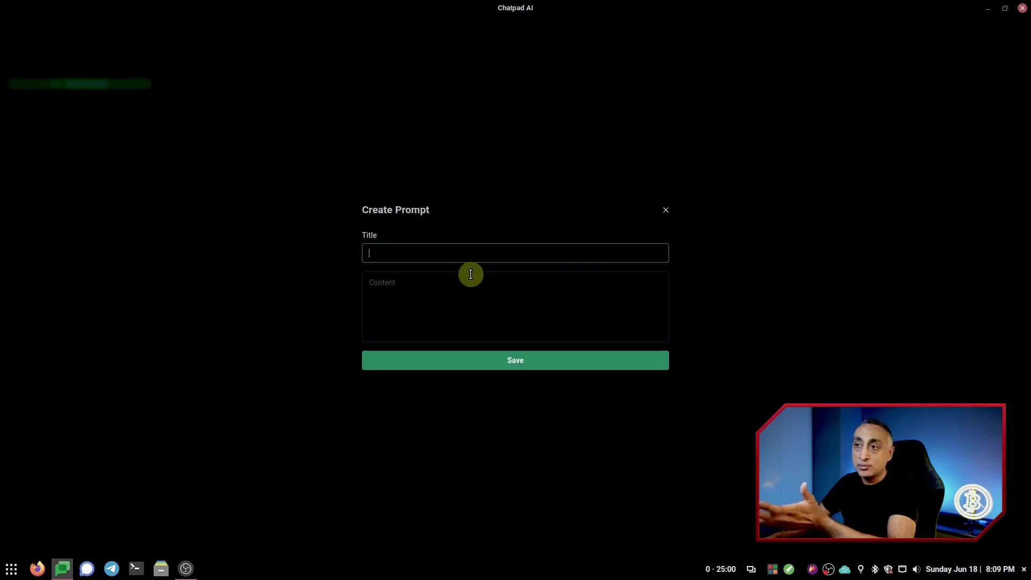
left_click(480, 297)
left_click(666, 210)
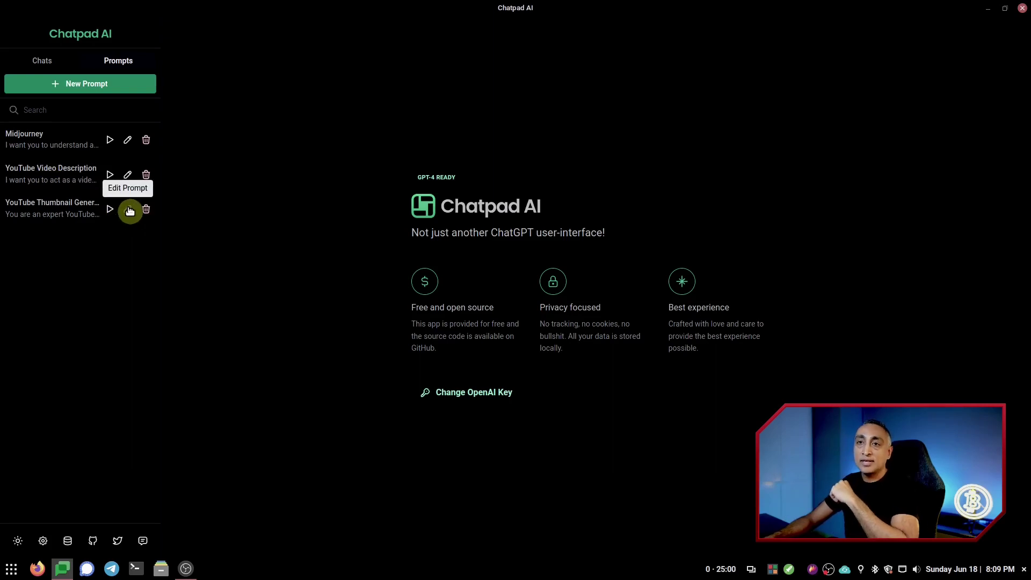
- Inspect the YouTube Video Description prompt's content in the editor and close it unchanged
left_click(127, 176)
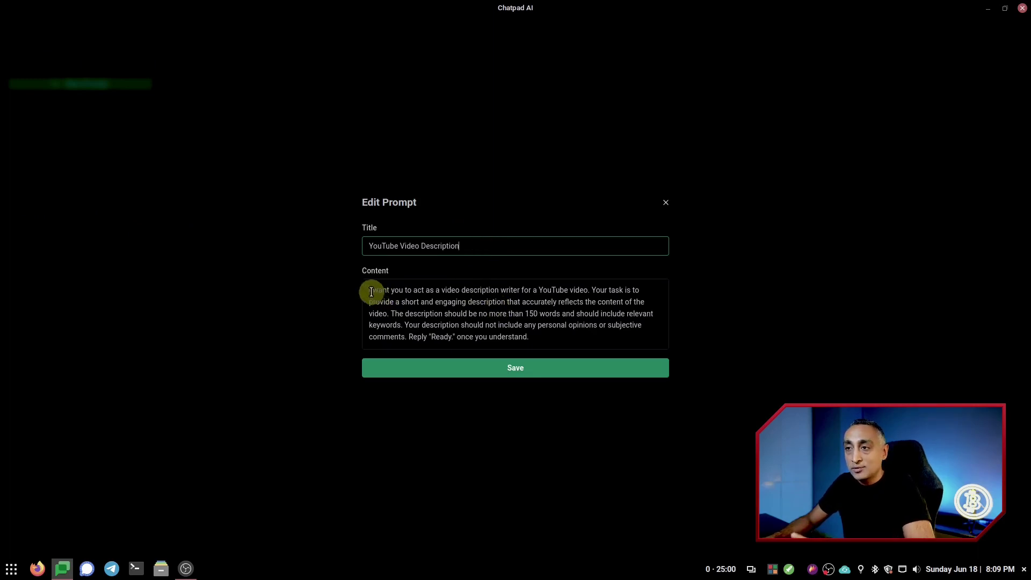
left_click_drag(371, 290, 559, 338)
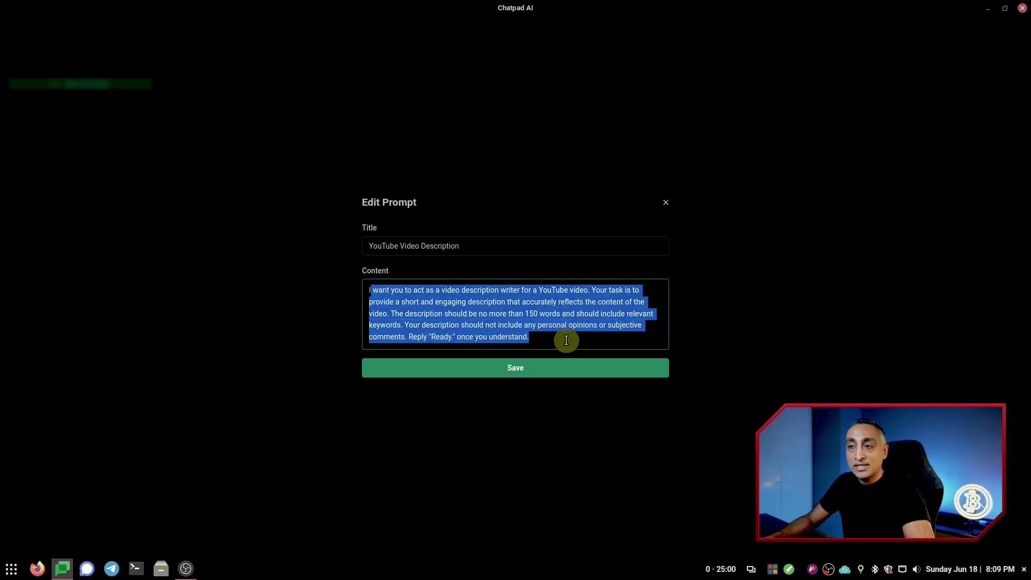
left_click(561, 337)
left_click(669, 206)
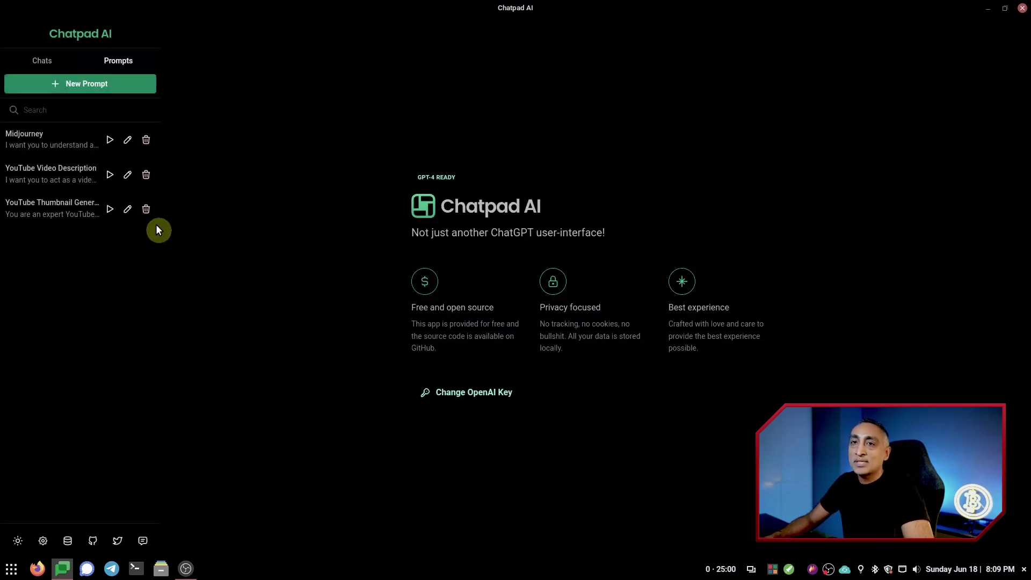
- Start a chat from the YouTube Video Description prompt, try test text, and toggle light then dark theme
left_click(110, 176)
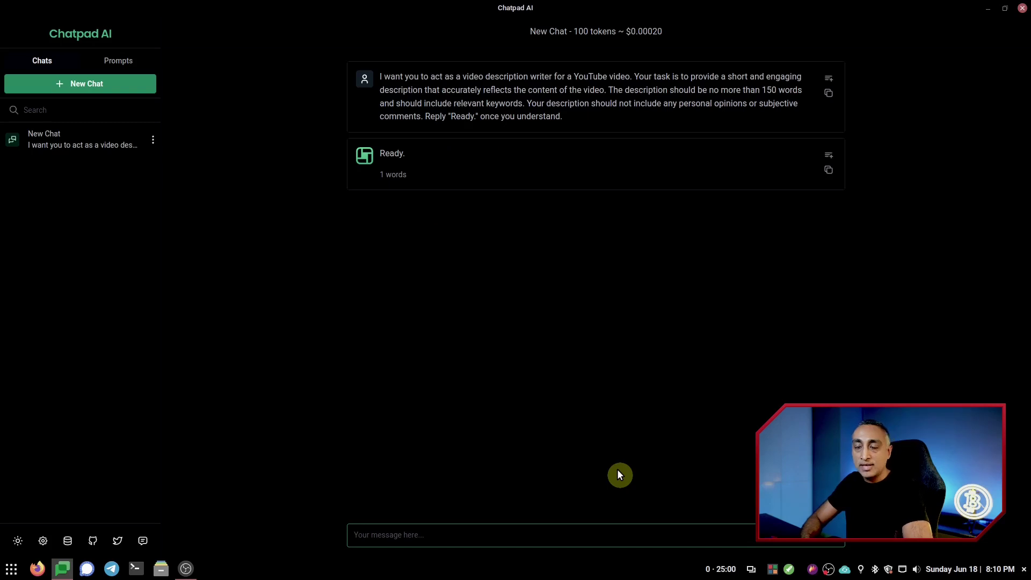
type("jkfdgjkdf;gsjld;skfg")
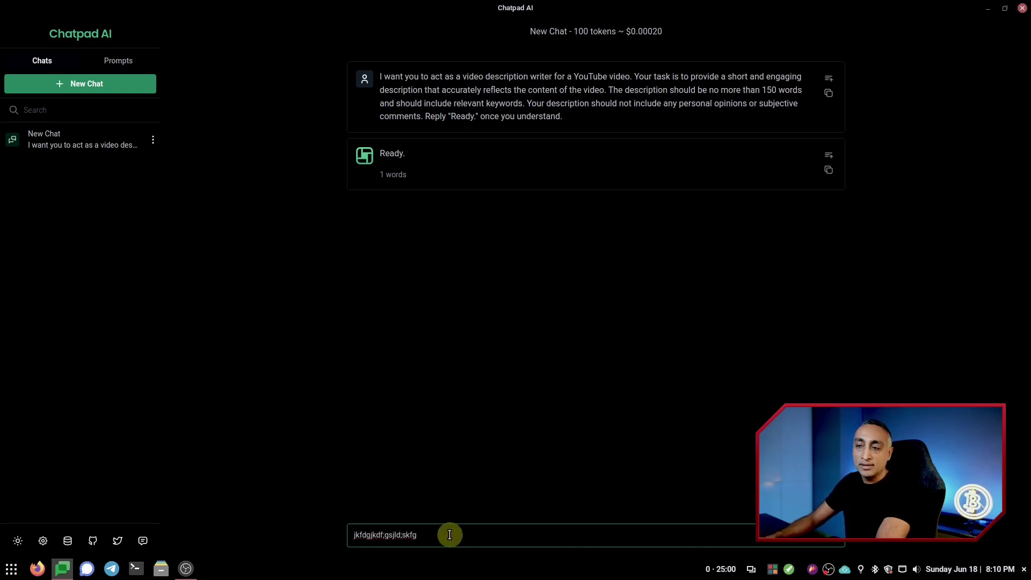
left_click_drag(450, 534, 350, 535)
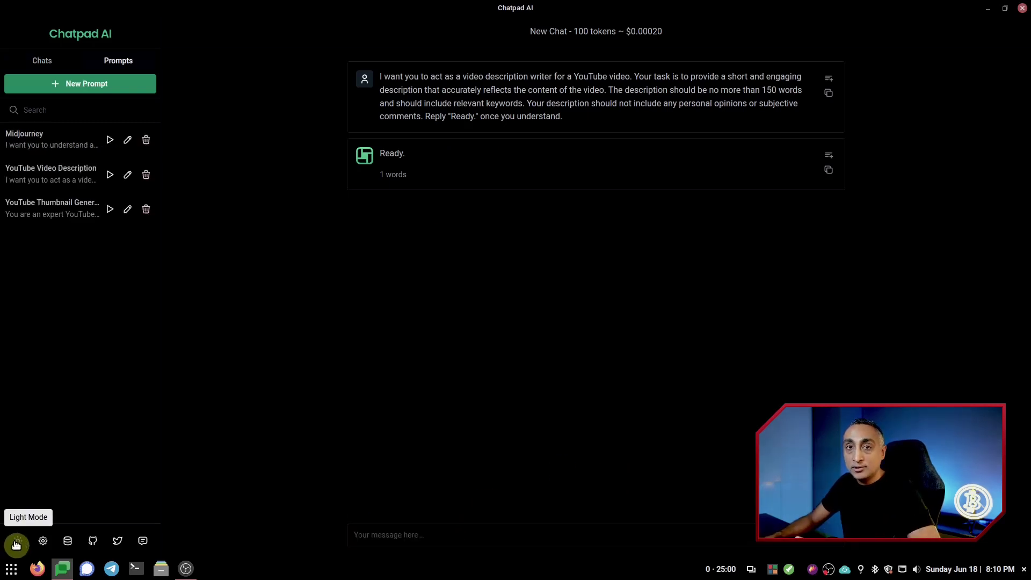
left_click(16, 545)
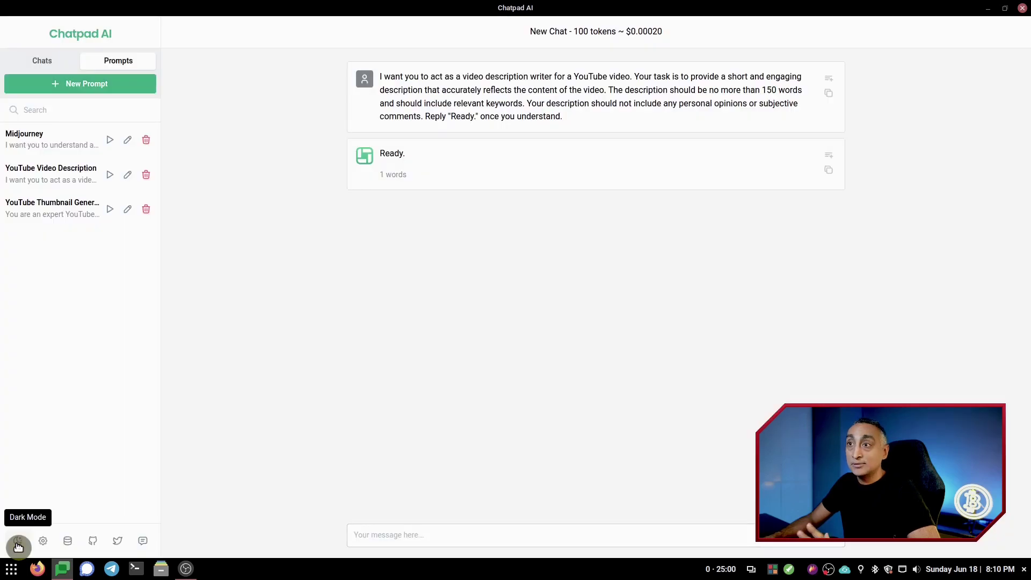
left_click(18, 546)
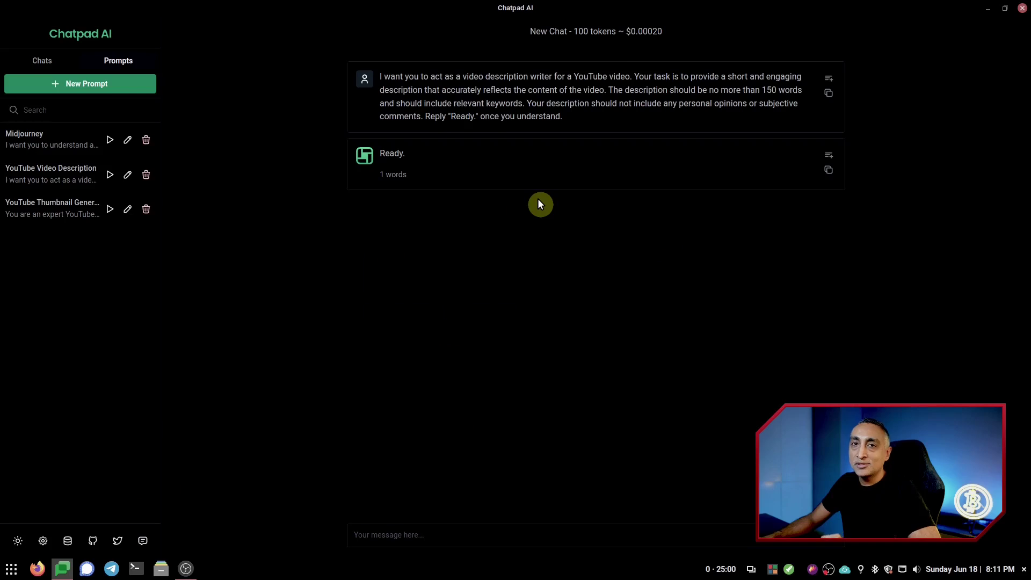
- Select the full text of the video-description prompt message in the new chat
triple_click(507, 76)
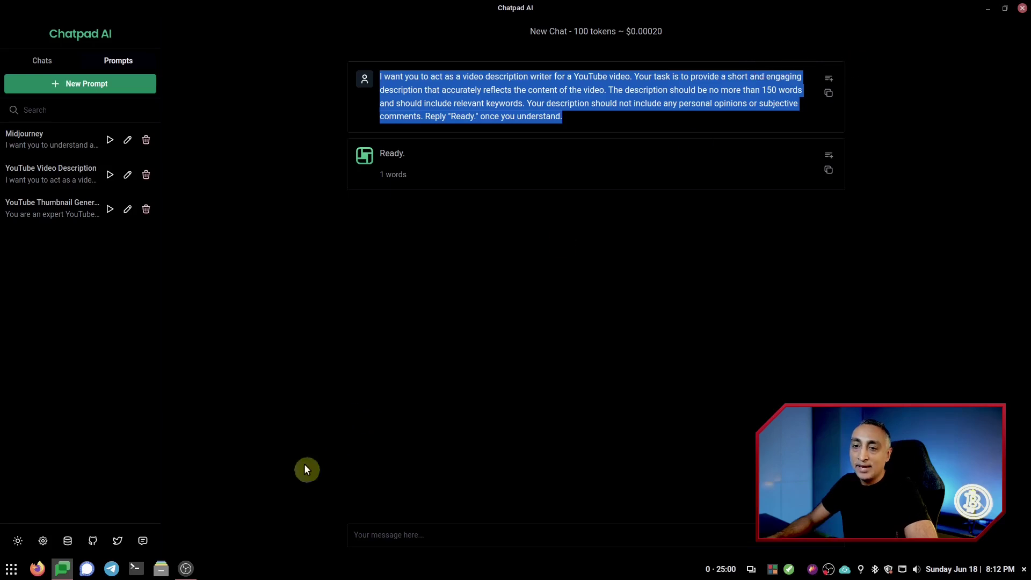
- Open the chatpad GitHub repo, open chatpad.ai in a new tab, and skim the README
left_click(94, 543)
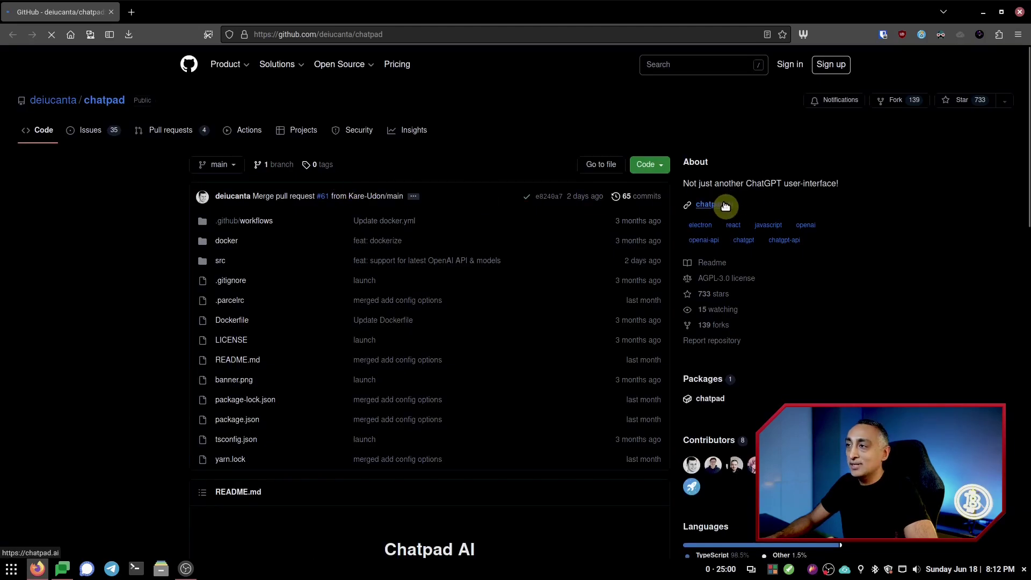
right_click(725, 204)
left_click(735, 213)
scroll(544, 232, "down", 7)
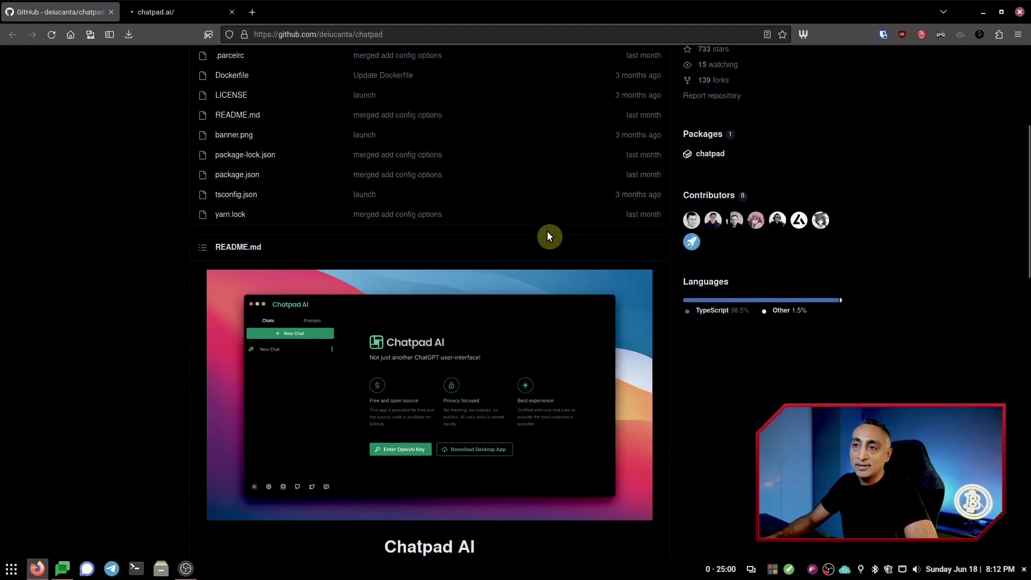
scroll(508, 243, "down", 5)
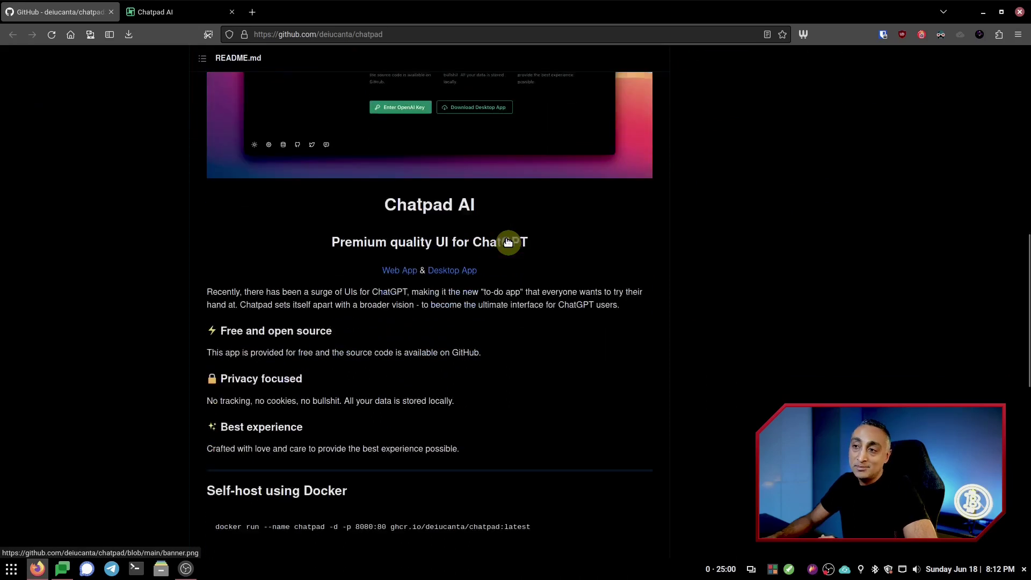
scroll(505, 242, "down", 2)
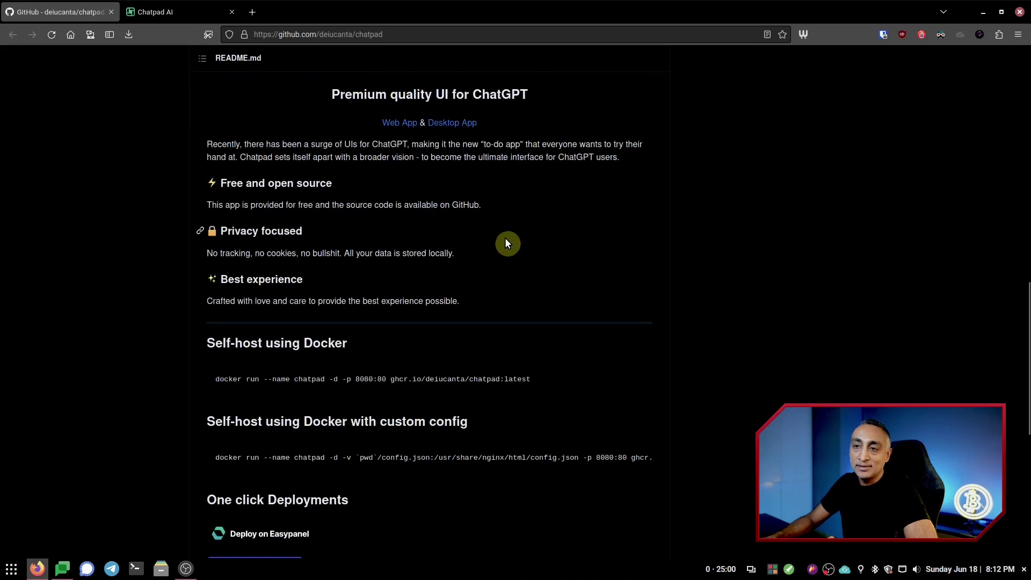
scroll(504, 243, "down", 1)
scroll(505, 242, "down", 1)
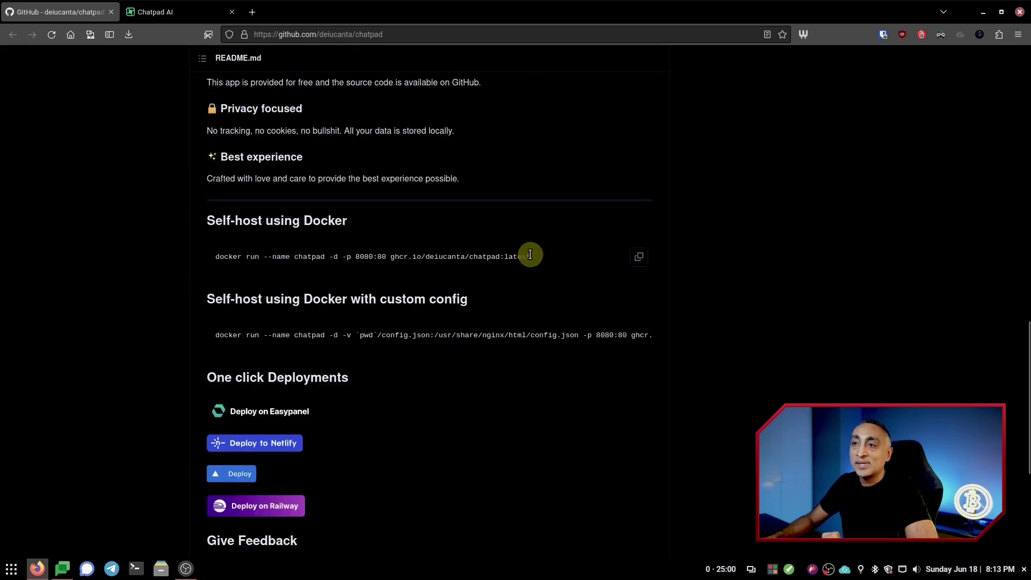
scroll(363, 263, "up", 10)
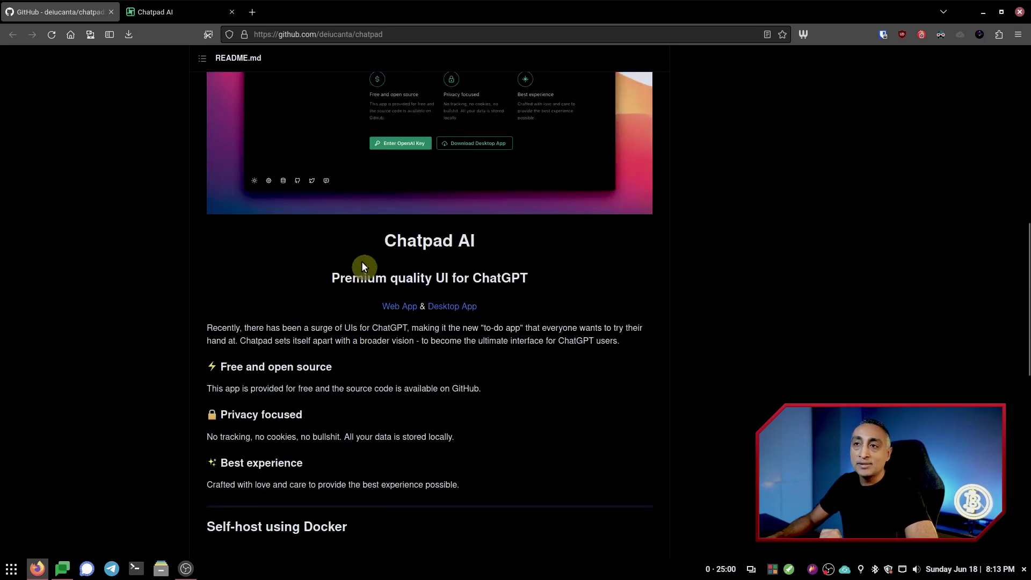
scroll(362, 263, "up", 6)
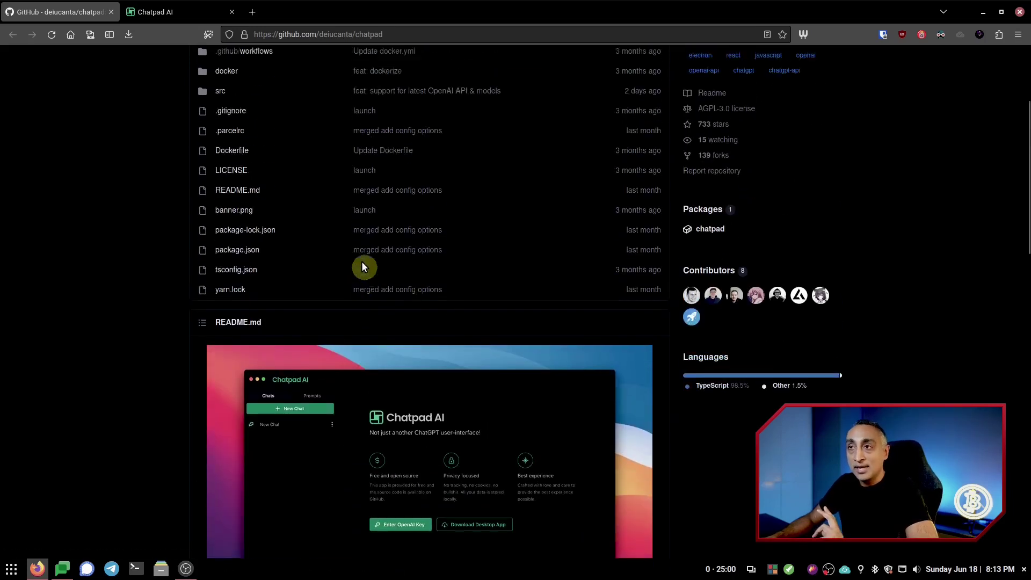
- In the chatpad.ai web tab, view the Settings API key options and close them
left_click(179, 15)
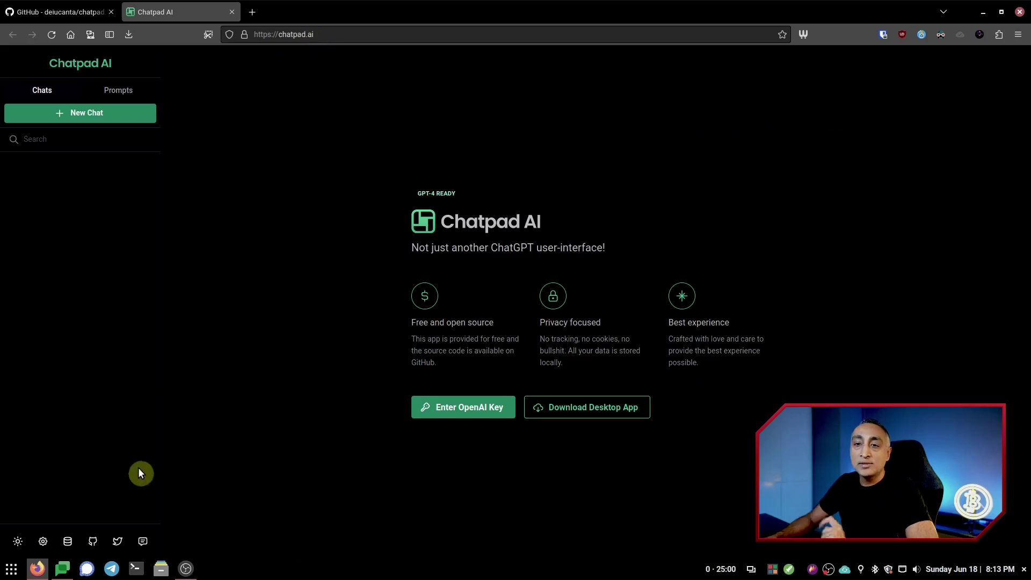
left_click(37, 544)
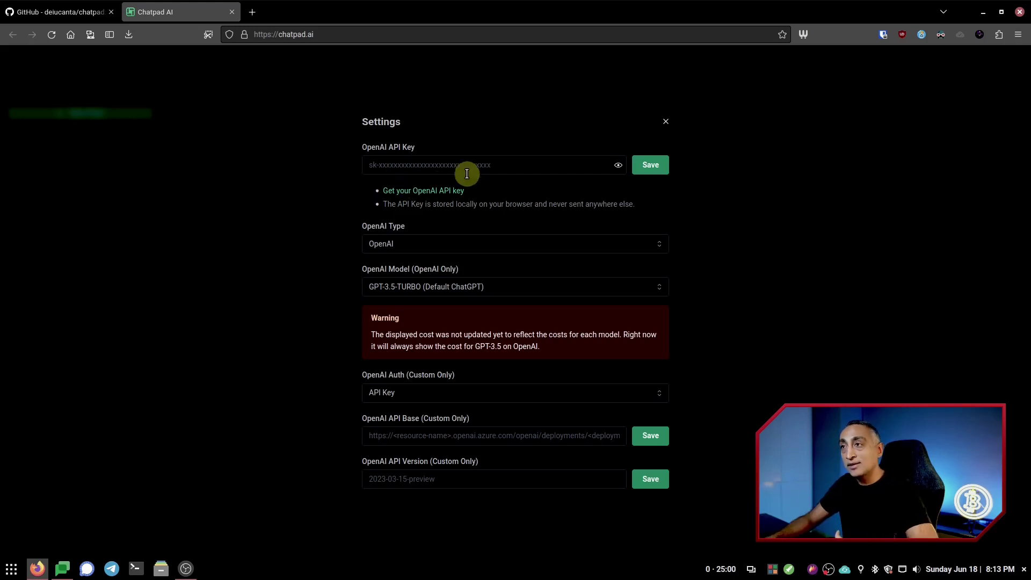
left_click(666, 121)
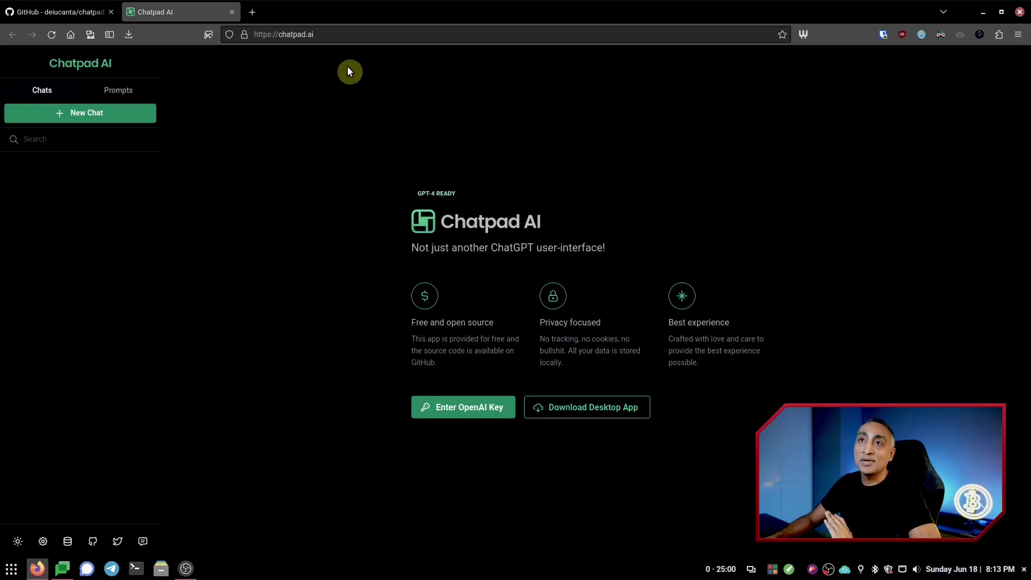
- Close the chatpad.ai tab and scroll the README to the Docker self-host commands
left_click(232, 11)
scroll(395, 231, "down", 6)
scroll(396, 235, "down", 3)
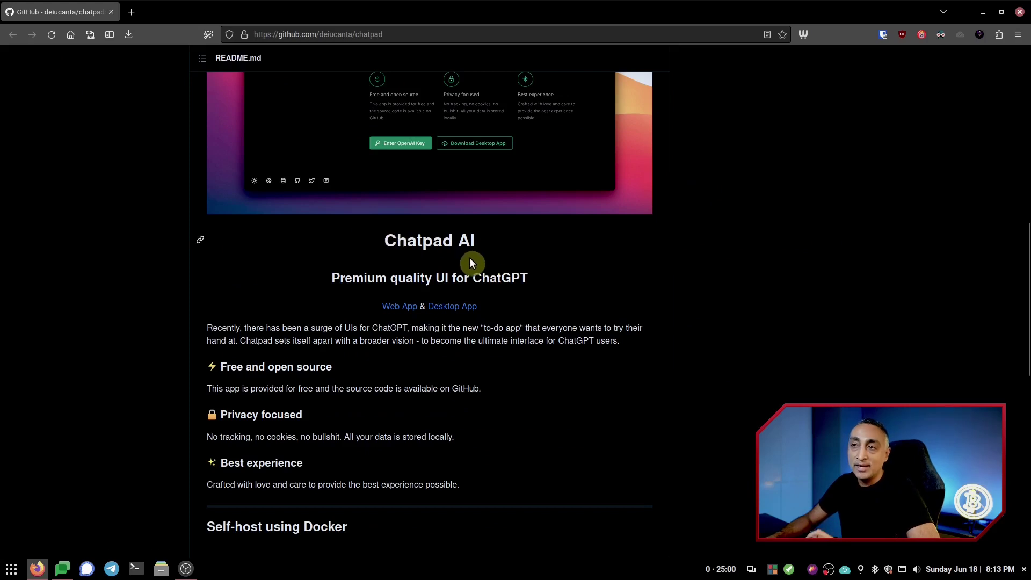
scroll(470, 263, "down", 4)
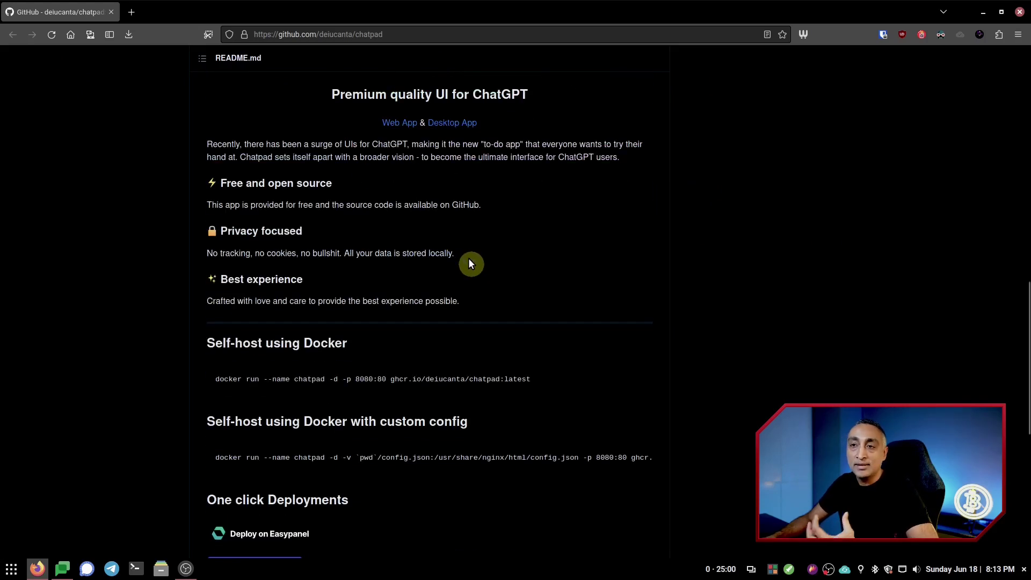